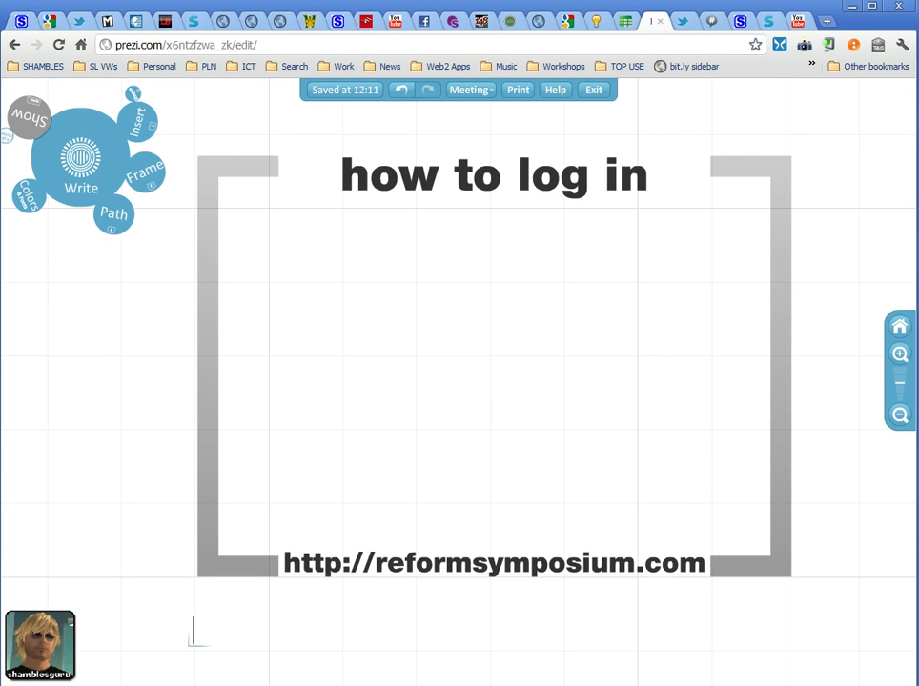
# Step: Move from the Reform Symposium site's rscon3 menu to the RSCON3 Schedule spreadsheet tab
pyautogui.click(601, 24)
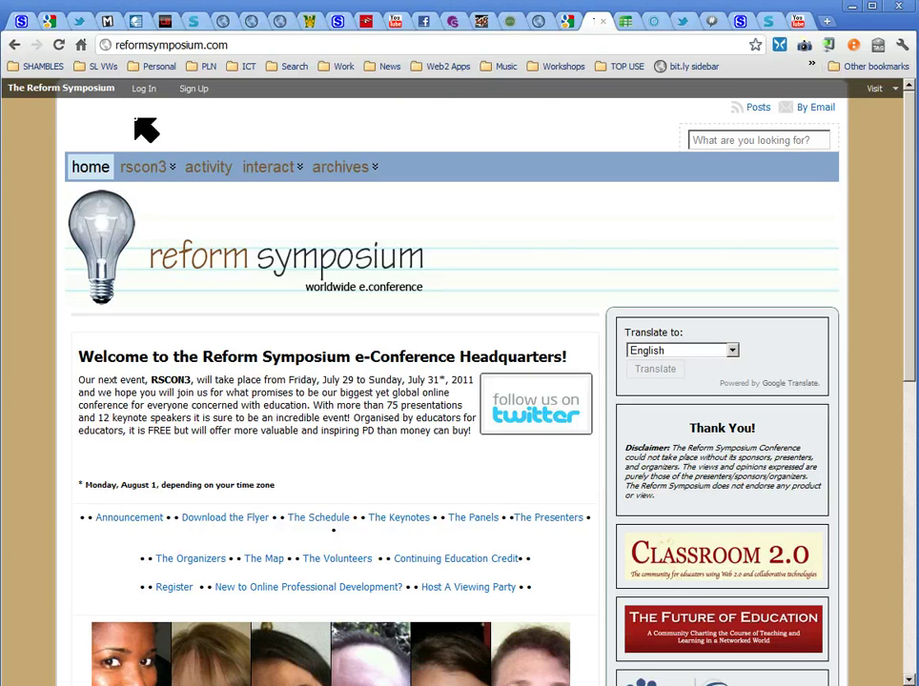
pyautogui.moveTo(141, 172)
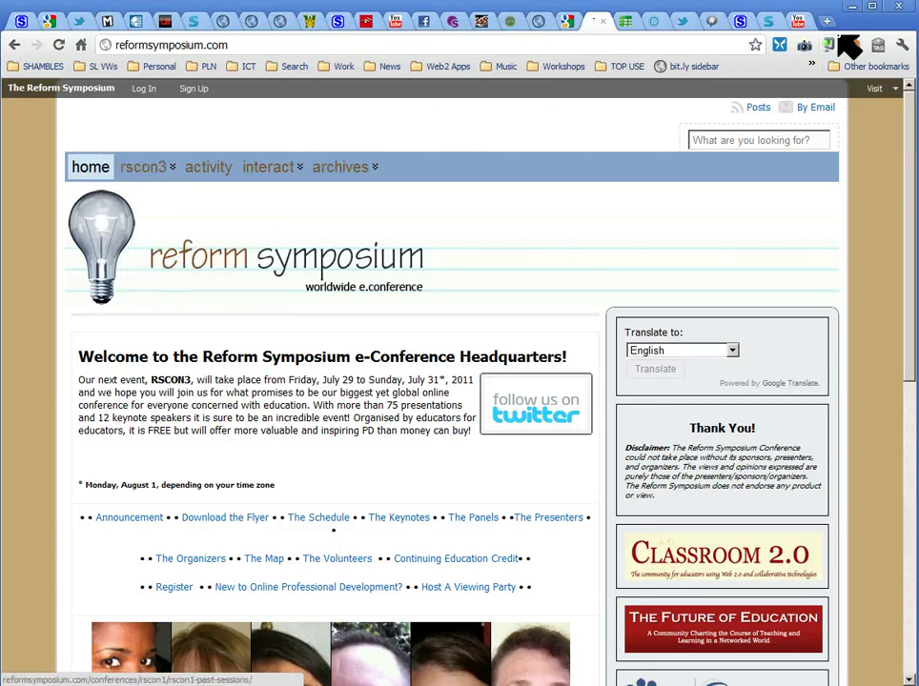
pyautogui.click(630, 31)
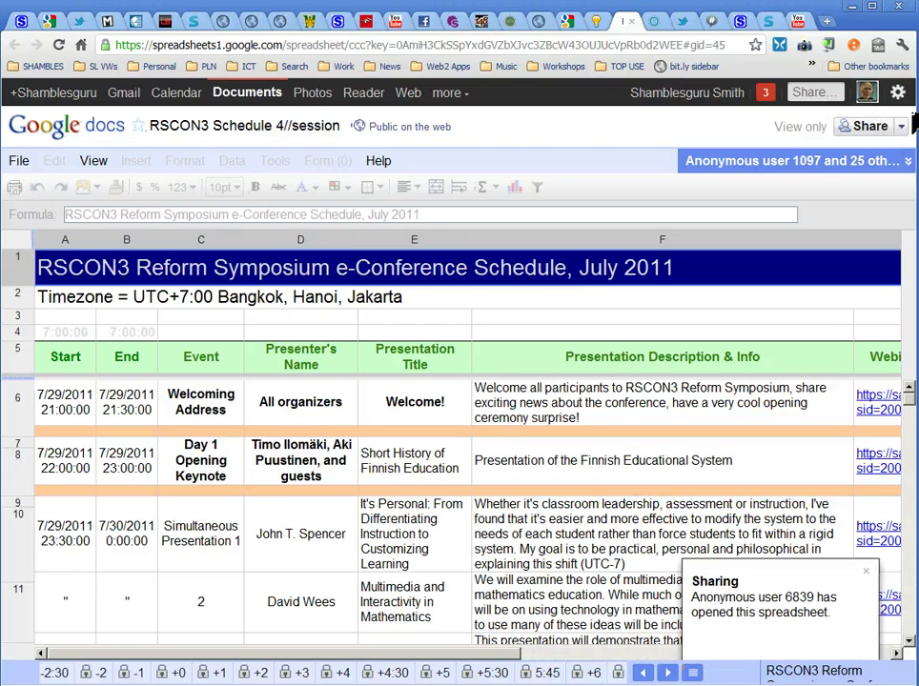
# Step: Locate the Welcoming Address webinar link in cell G6 and follow it to the session login
pyautogui.click(903, 45)
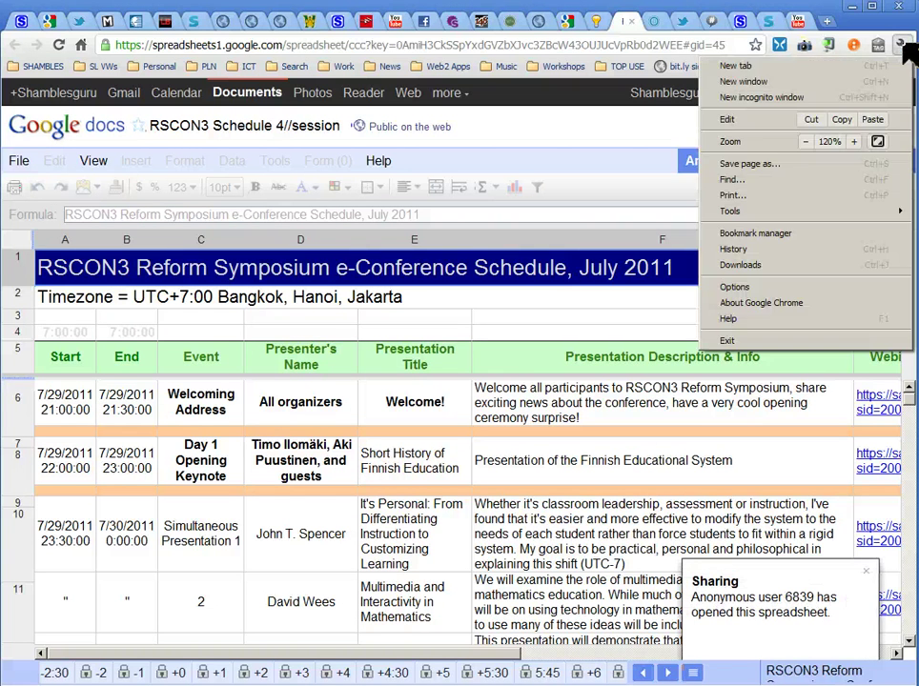
pyautogui.click(734, 181)
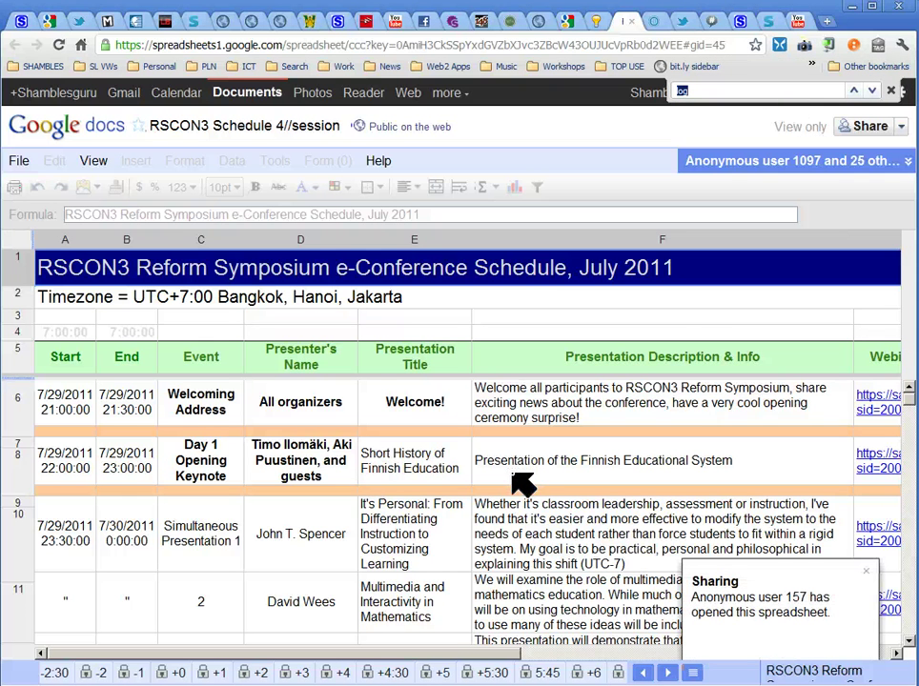
pyautogui.click(456, 654)
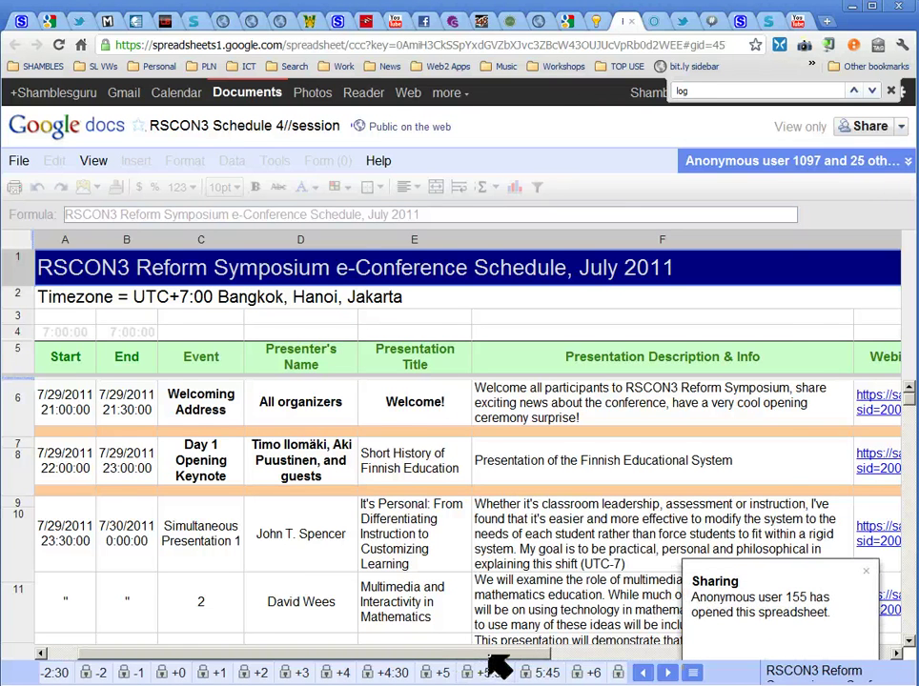
pyautogui.moveTo(491, 656); pyautogui.dragTo(608, 656)
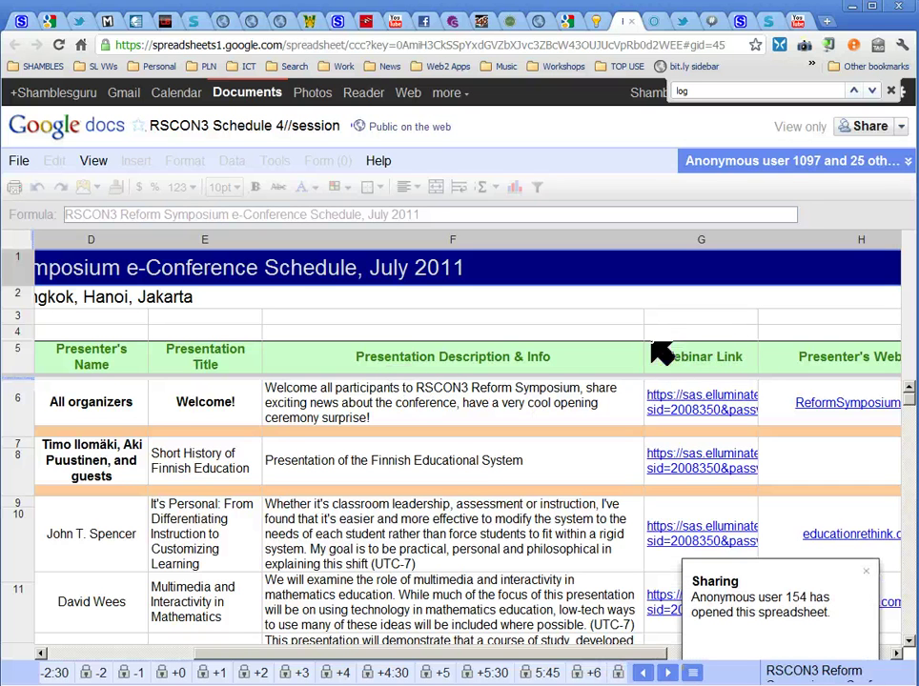
pyautogui.click(717, 418)
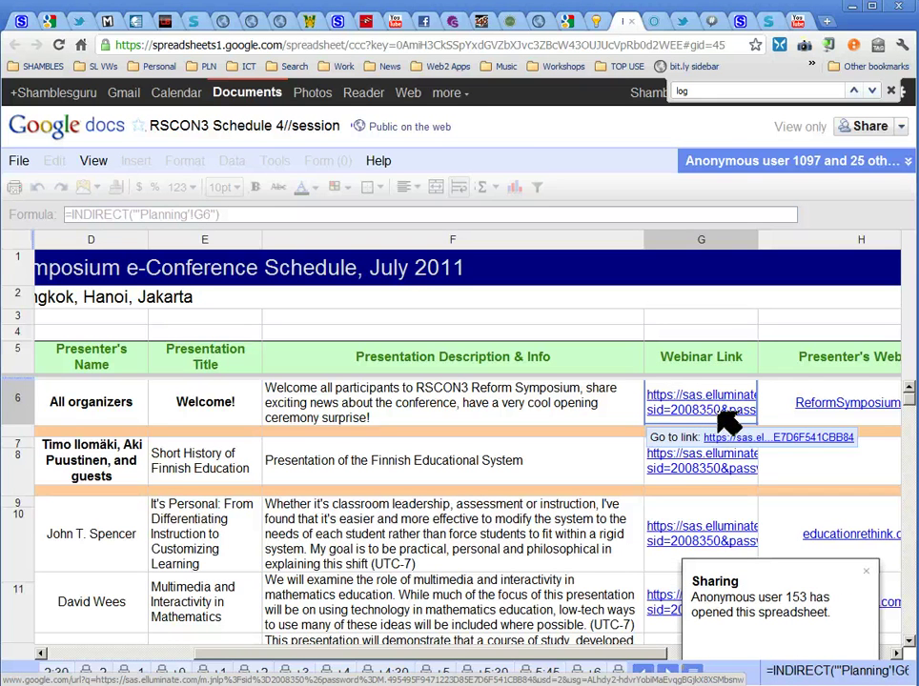
pyautogui.click(832, 439)
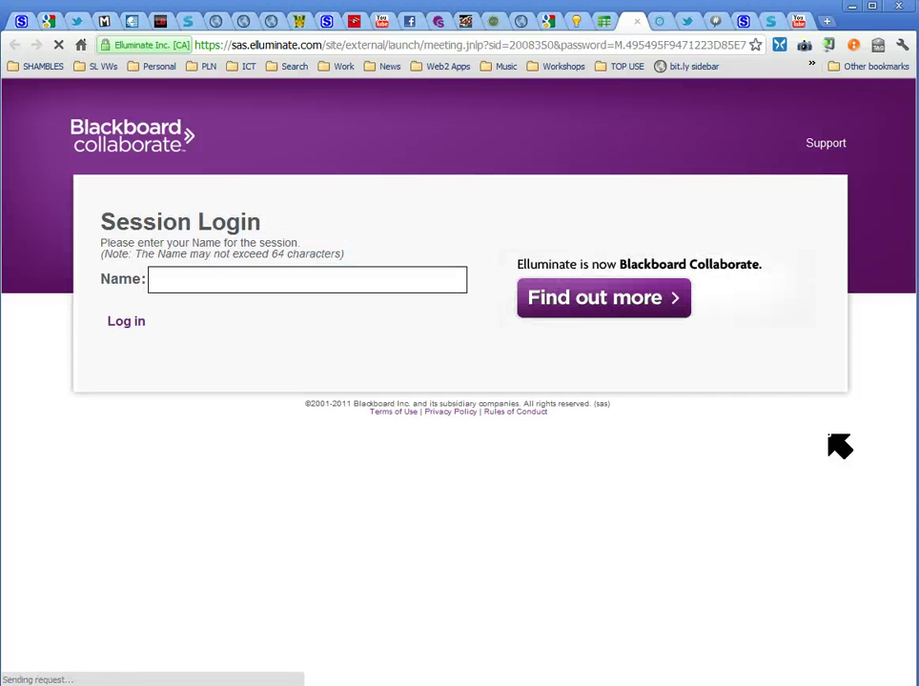
# Step: Enter the user's handle, prefixed with @, as the session name, correcting a typo
pyautogui.click(167, 279)
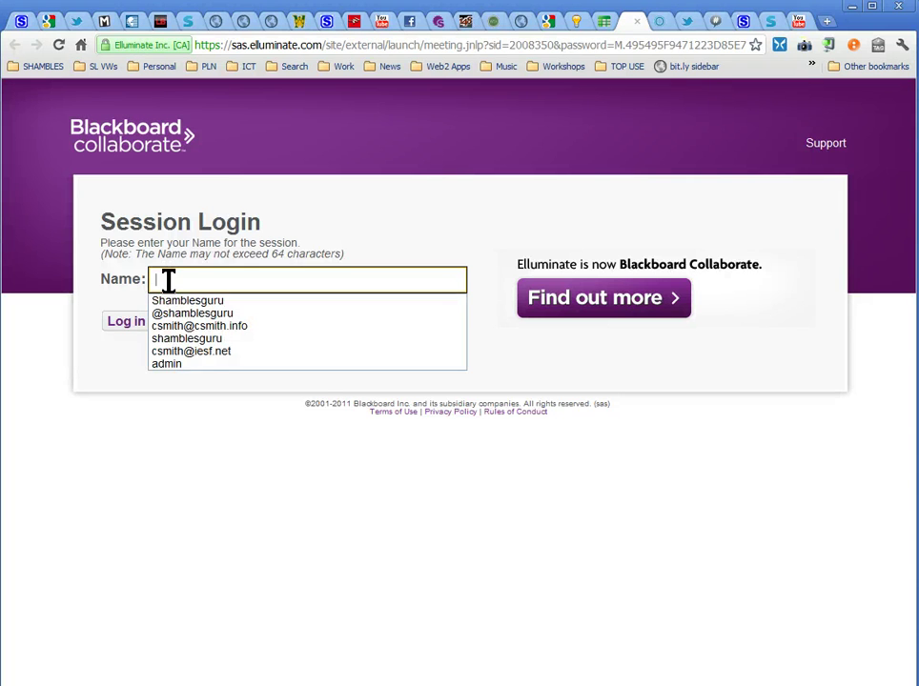
pyautogui.write('shamle')
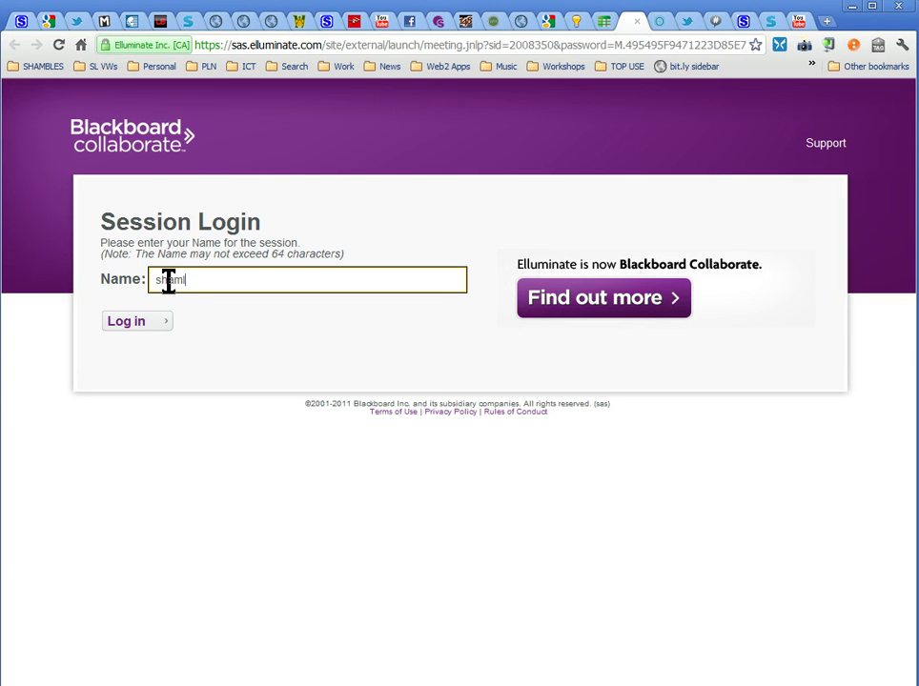
pyautogui.press('BackSpace')
pyautogui.write('bles')
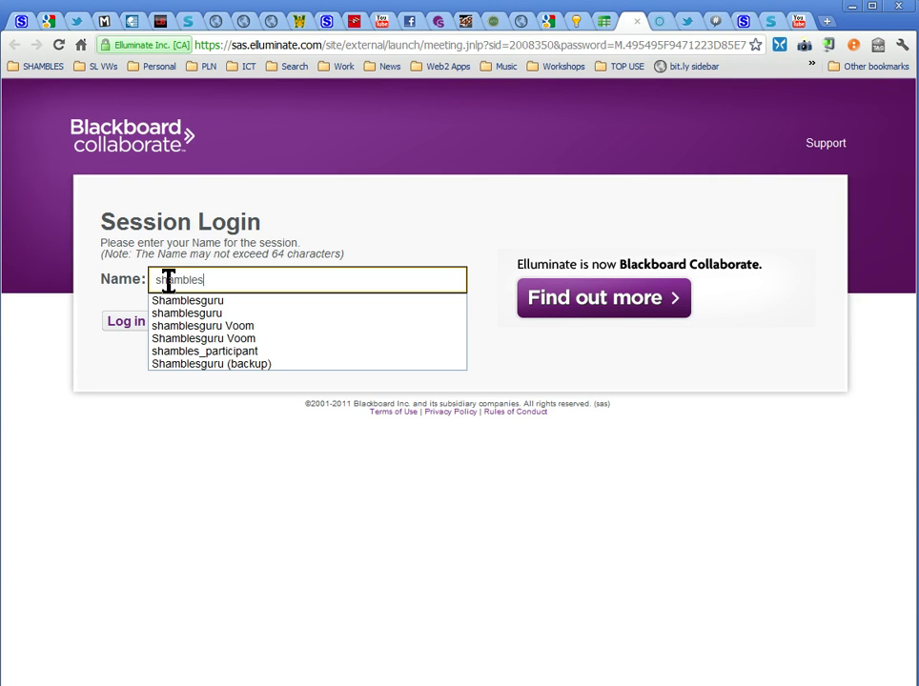
pyautogui.write('guru')
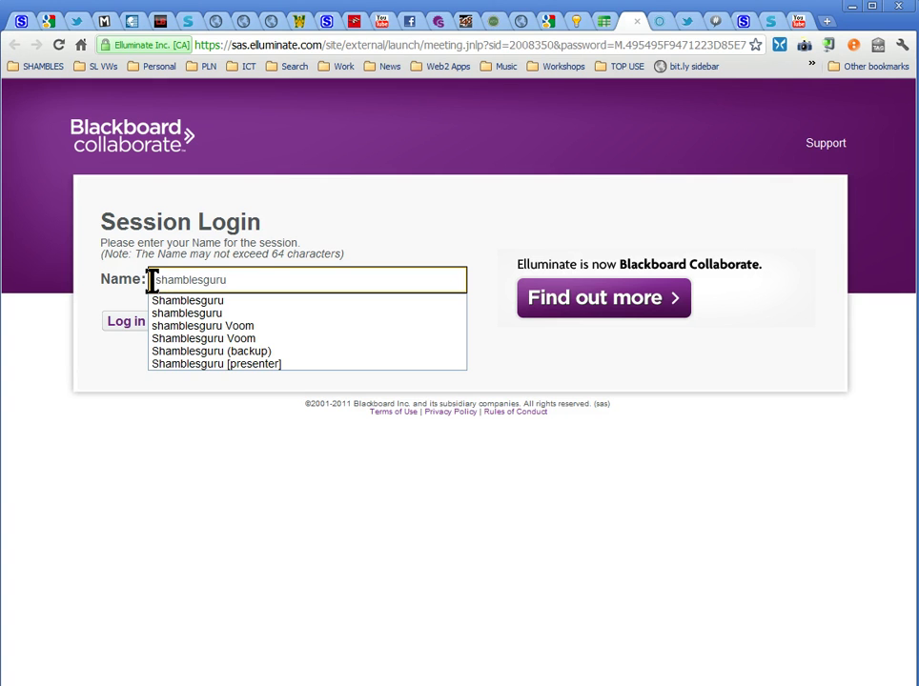
pyautogui.click(153, 279)
pyautogui.write('@')
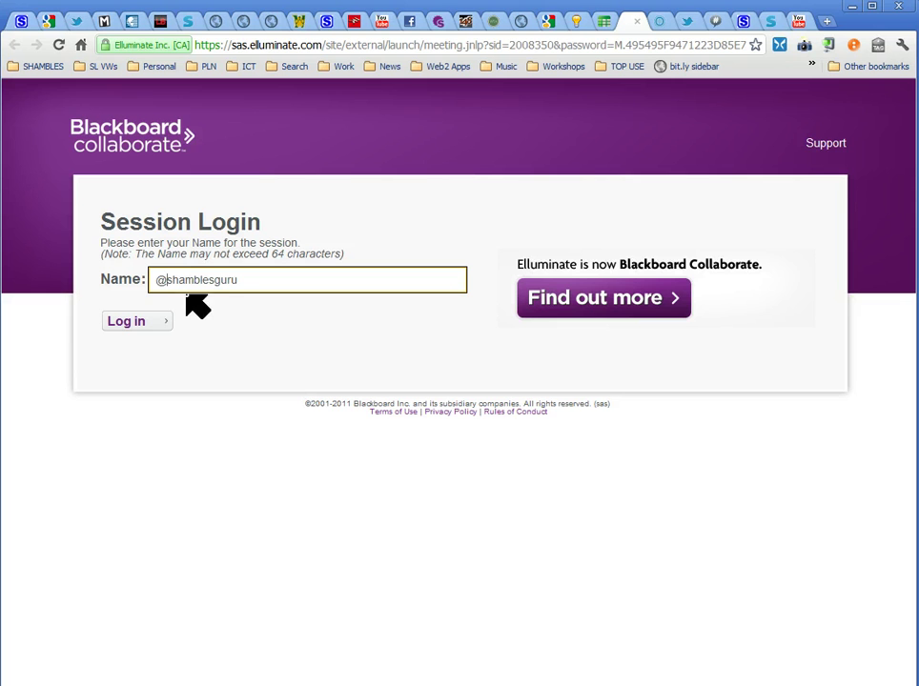
# Step: Log in, then save and launch meeting (14).jnlp to open Reform Symposium Room 1
pyautogui.click(124, 332)
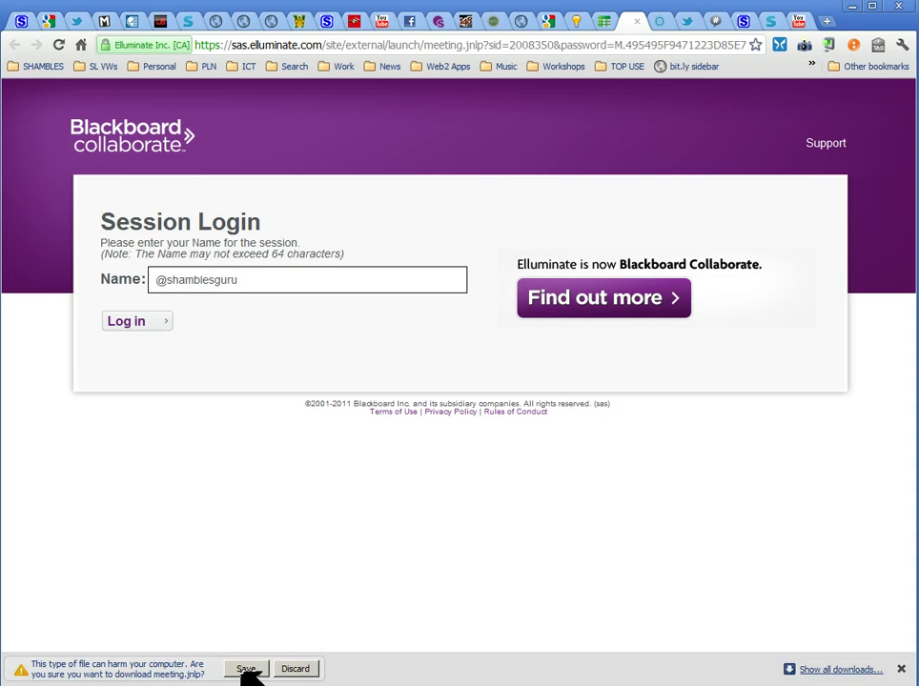
pyautogui.click(245, 670)
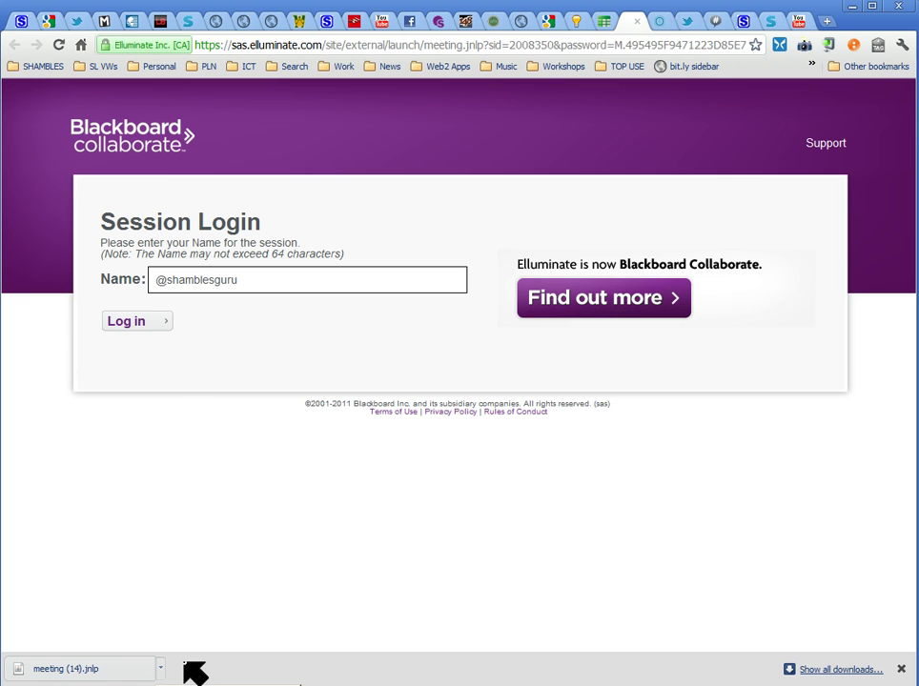
pyautogui.click(86, 668)
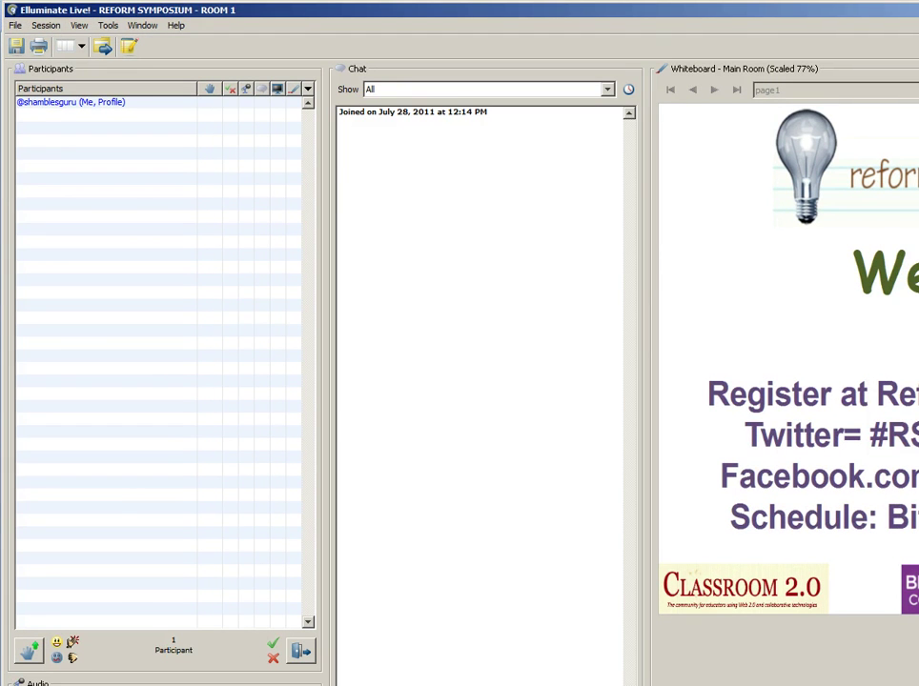
# Step: Resize the room window, send 'hello world' in chat, and dismiss the no-moderators error
pyautogui.moveTo(918, 685)
pyautogui.mouseDown()
pyautogui.moveTo(909, 672)
pyautogui.moveTo(909, 682)
pyautogui.mouseUp()
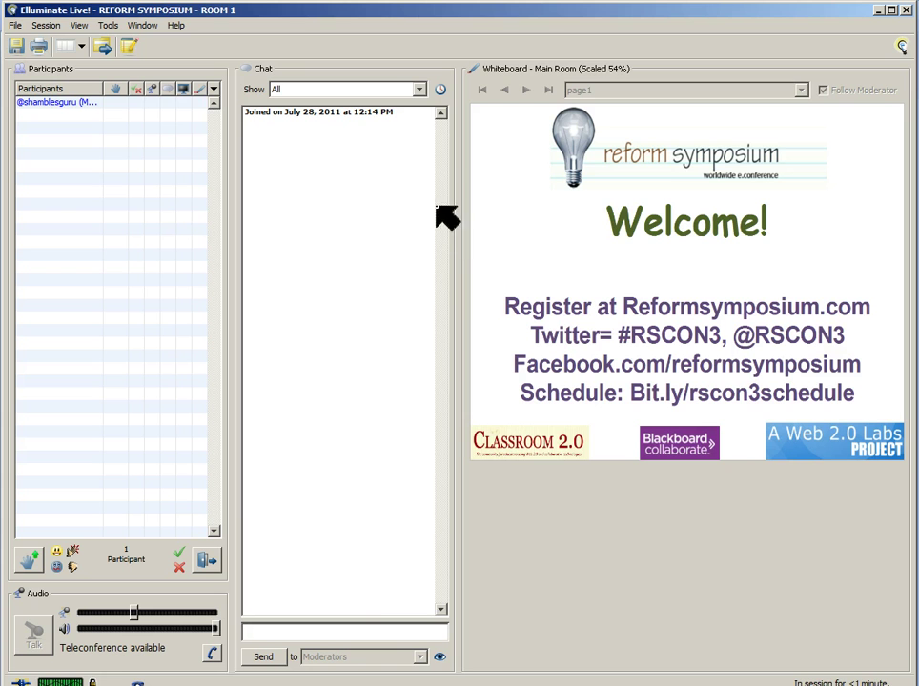
pyautogui.click(326, 636)
pyautogui.write('hel')
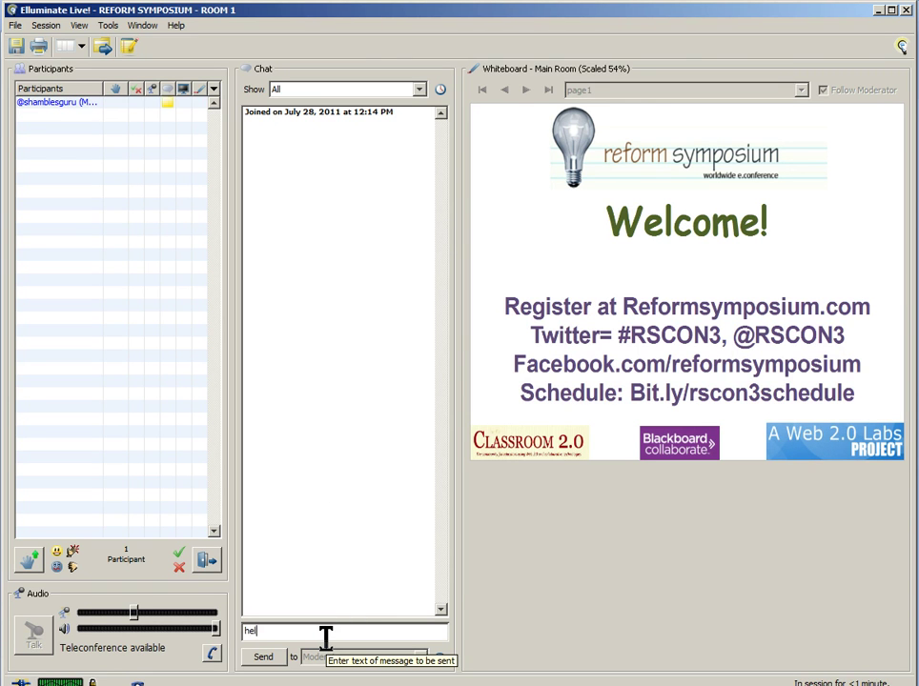
pyautogui.write('lo world')
pyautogui.click(268, 657)
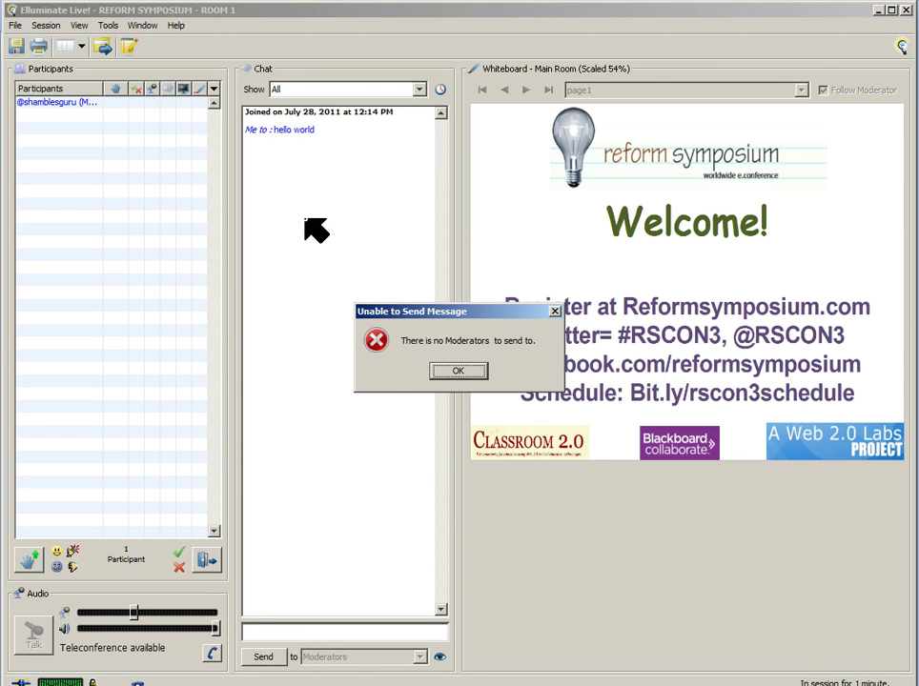
pyautogui.click(458, 372)
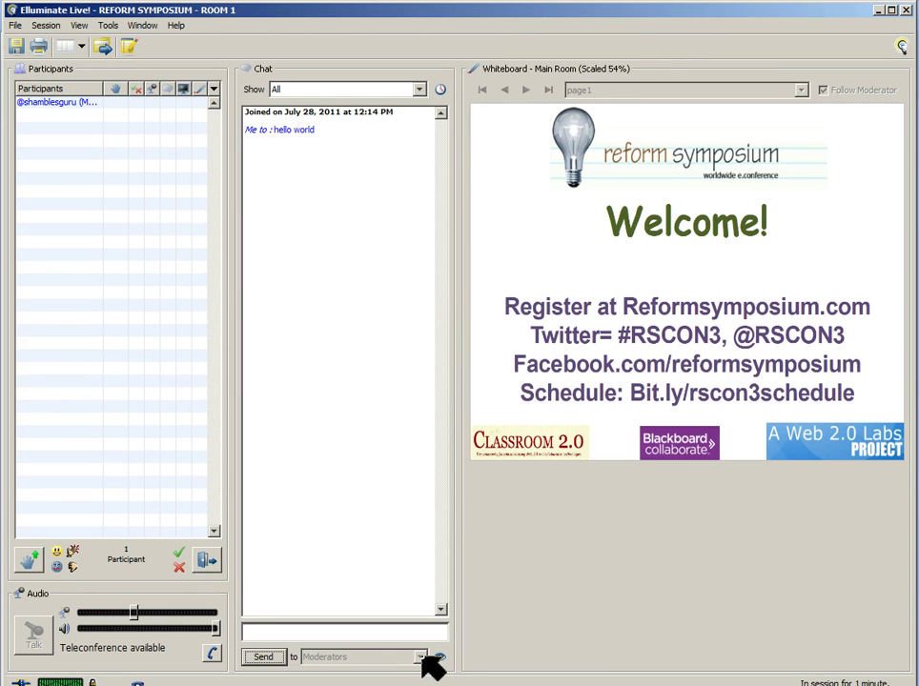
pyautogui.click(317, 633)
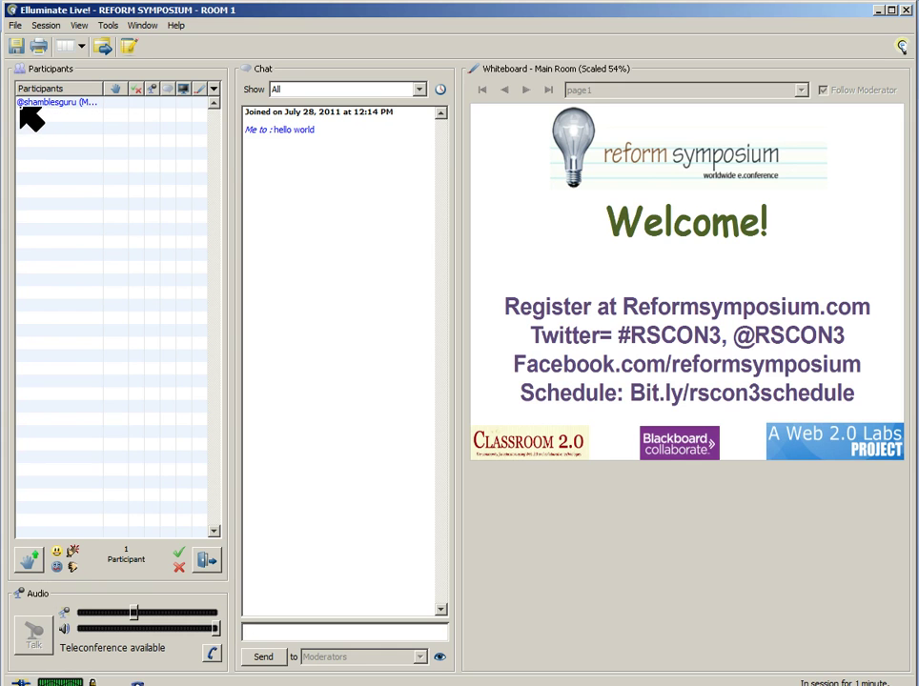
pyautogui.moveTo(20, 109)
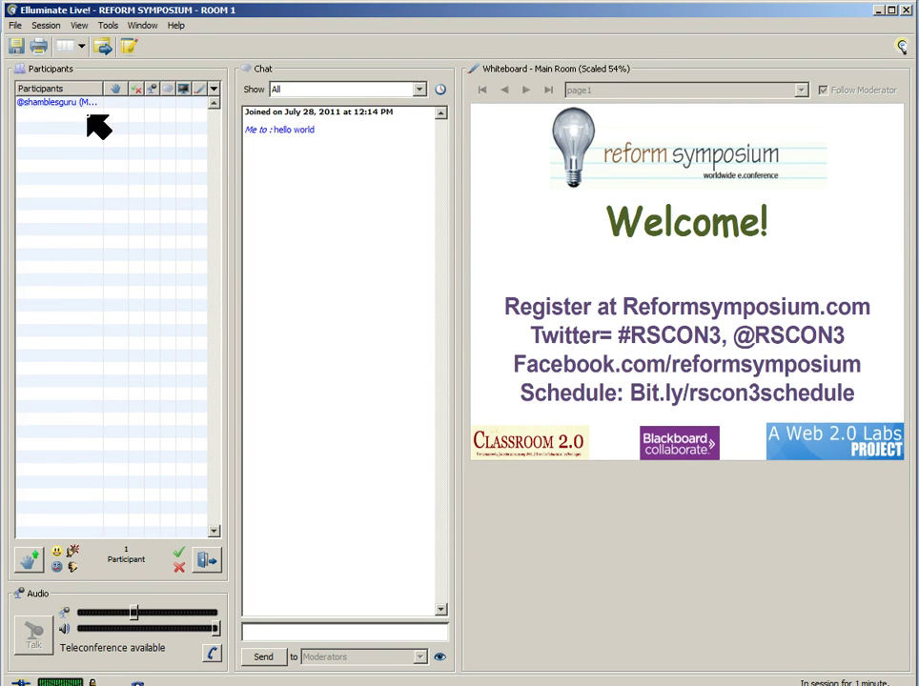
# Step: Browse the View > Layouts choices and close them without changing the room layout
pyautogui.click(78, 26)
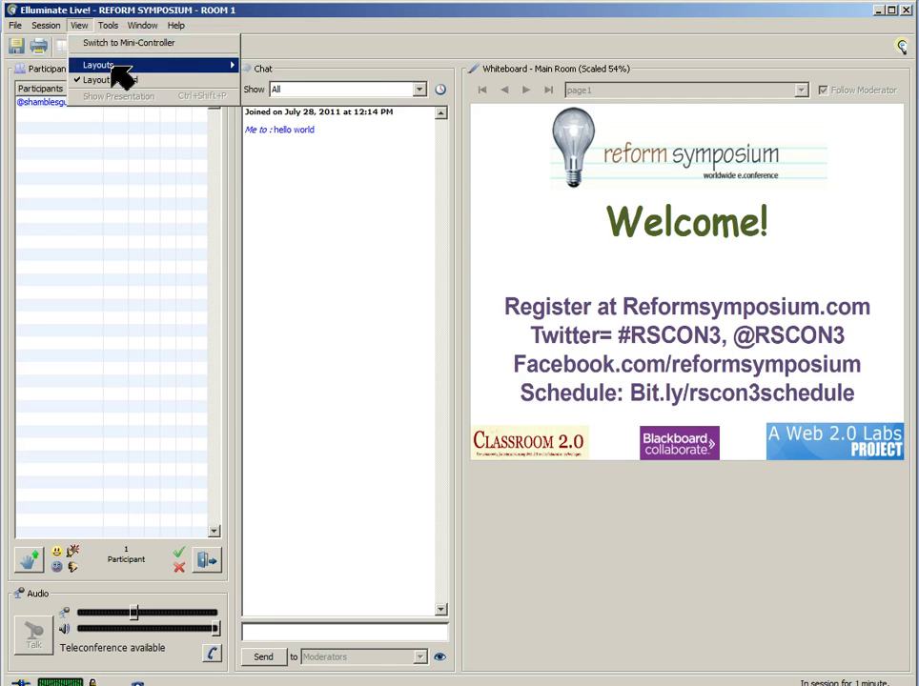
pyautogui.moveTo(115, 67)
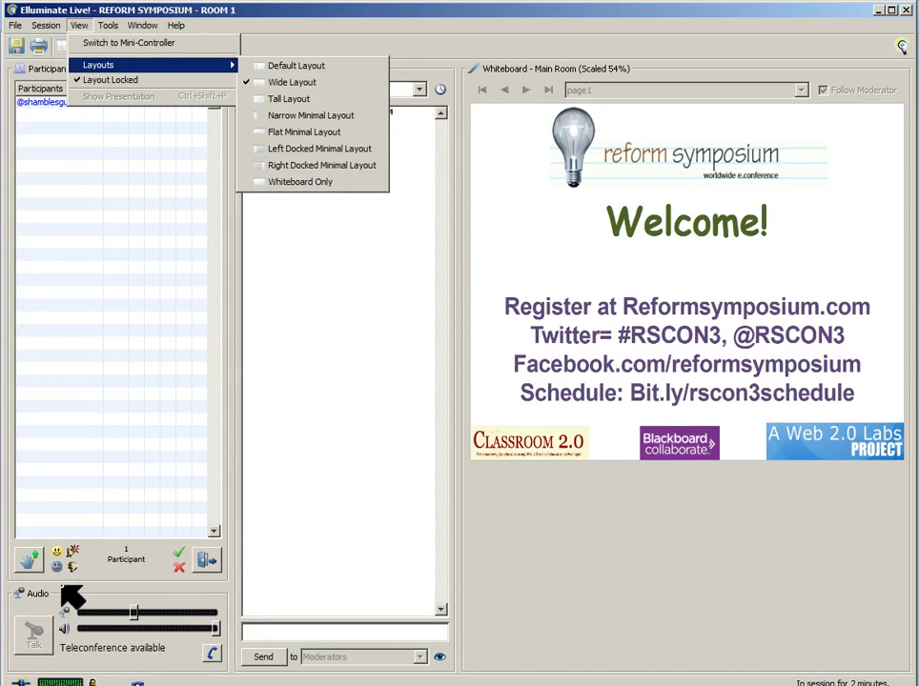
pyautogui.click(56, 551)
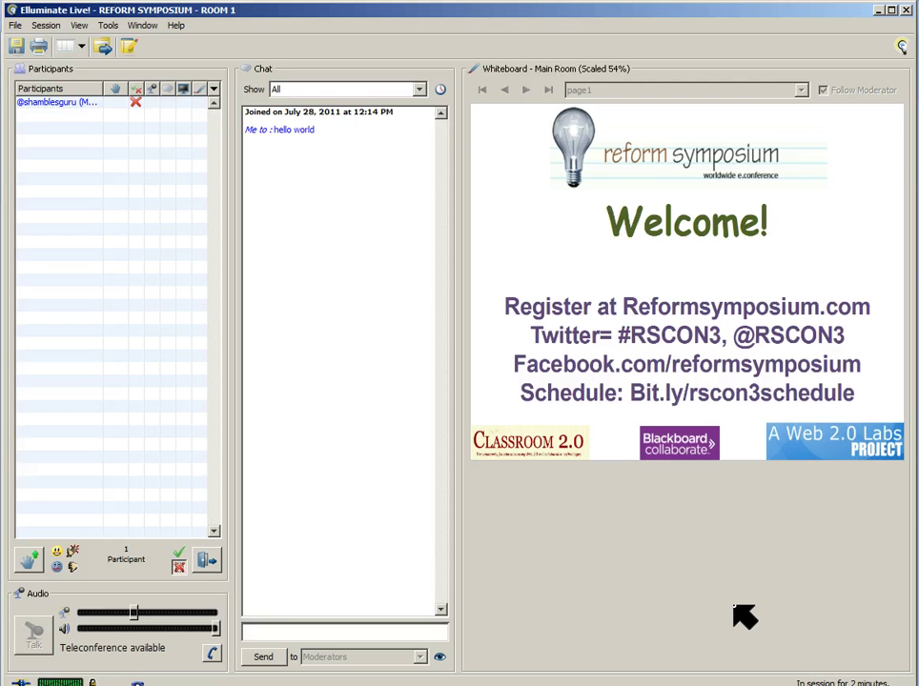
# Step: Exit the session with File > Exit and confirm leaving
pyautogui.click(14, 26)
pyautogui.click(36, 131)
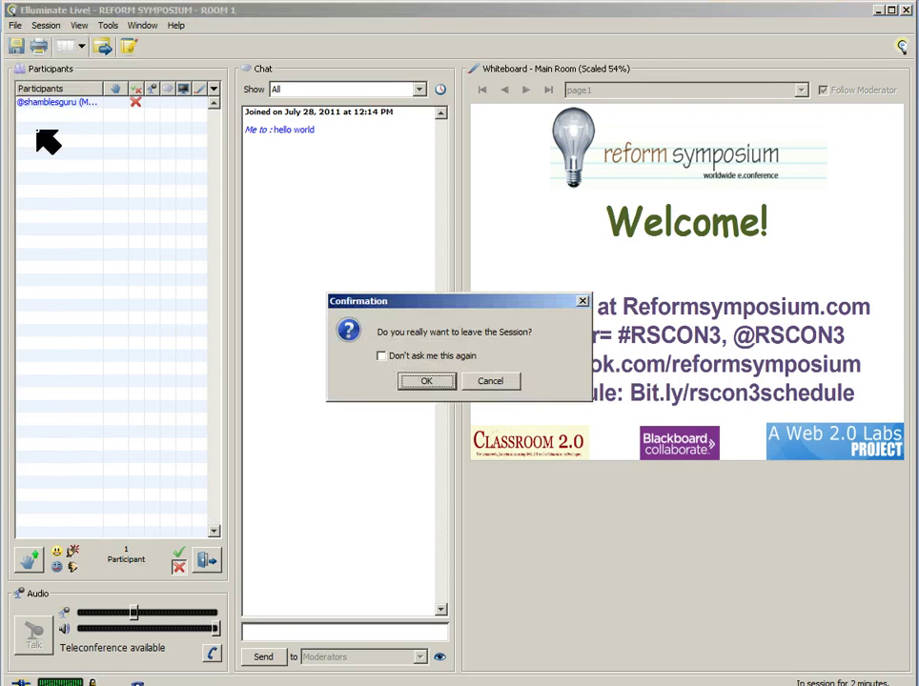
pyautogui.click(423, 380)
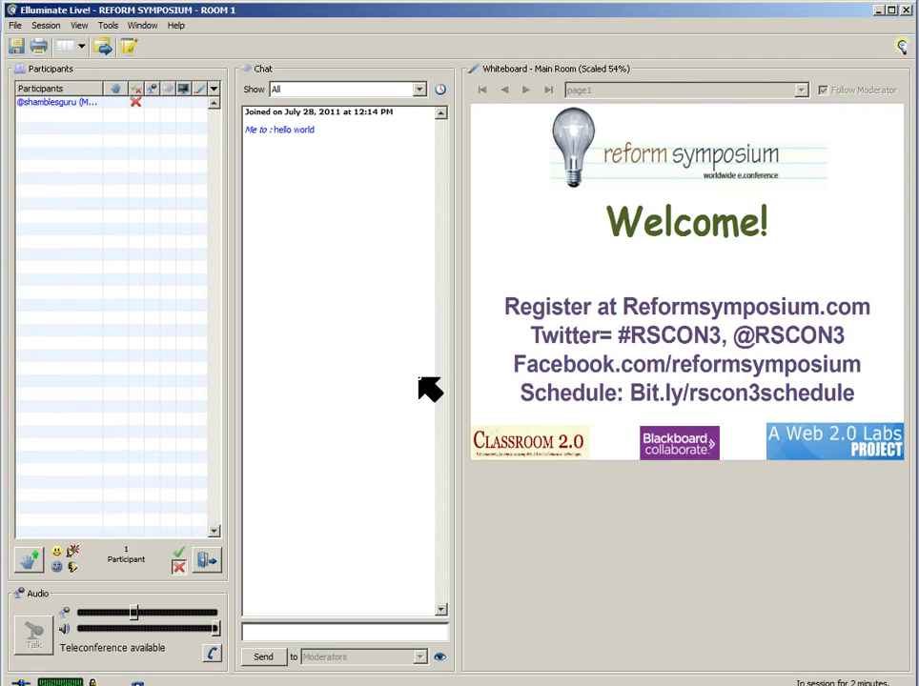